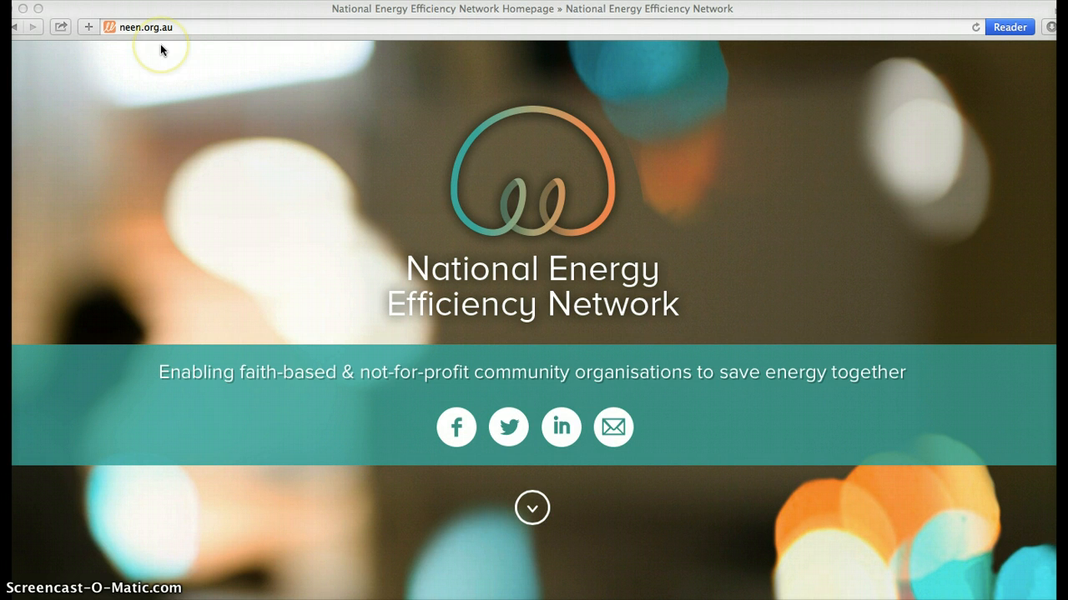
Step: Enter the NEEN website, open its Quick Calculator page and launch the Opportunities Assessment tool
{"action": "left_click", "coordinate": [532, 508]}
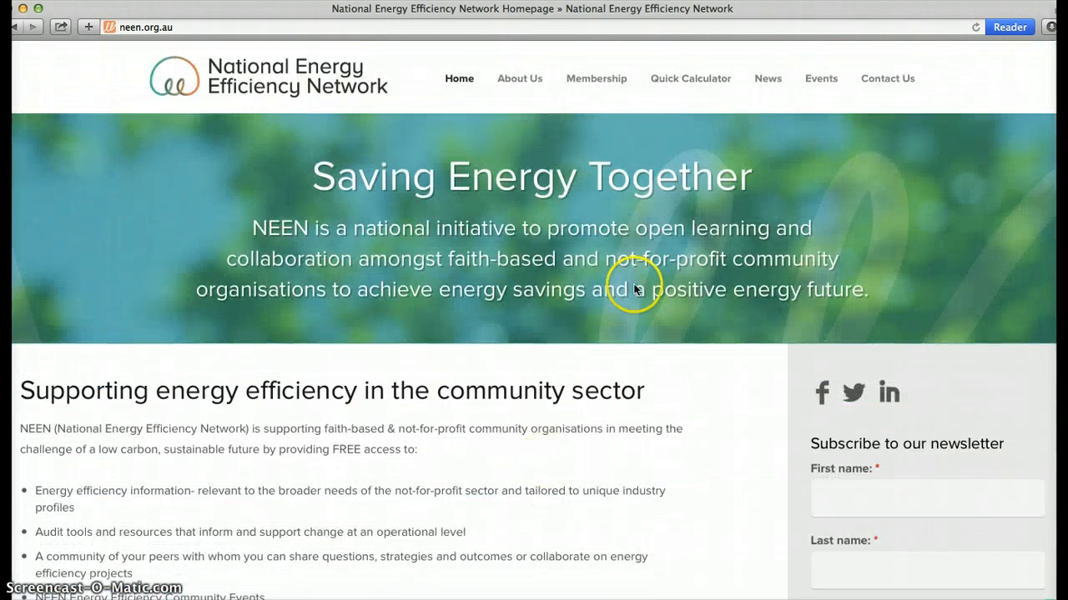
{"action": "left_click", "coordinate": [690, 79]}
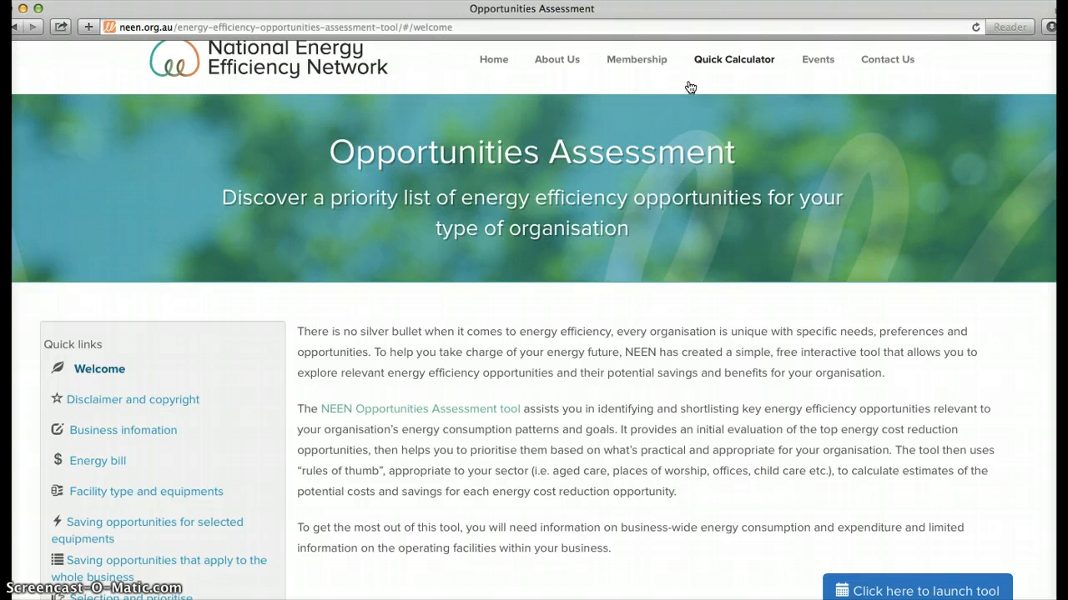
{"action": "scroll", "coordinate": [527, 303], "scroll_direction": "down", "scroll_amount": 3}
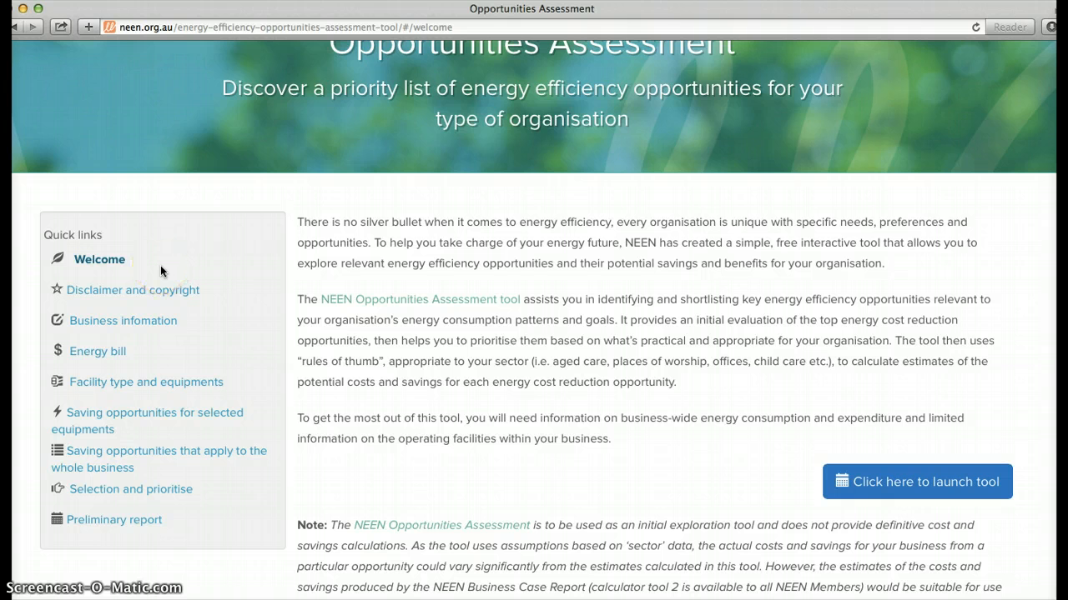
{"action": "scroll", "coordinate": [480, 331], "scroll_direction": "down", "scroll_amount": 3}
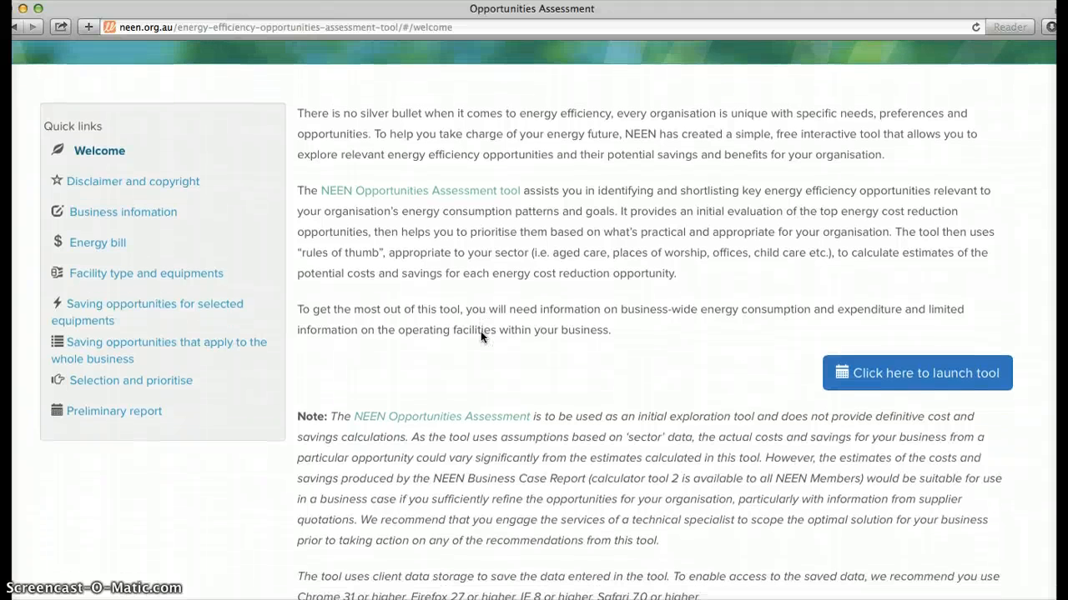
{"action": "scroll", "coordinate": [480, 331], "scroll_direction": "down", "scroll_amount": 1}
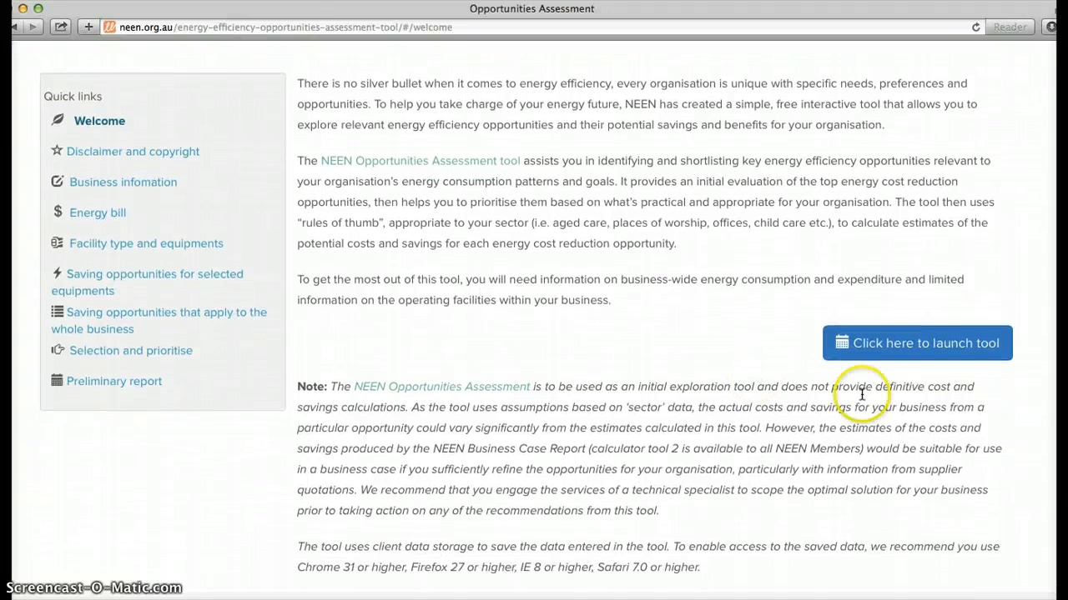
{"action": "left_click", "coordinate": [949, 352]}
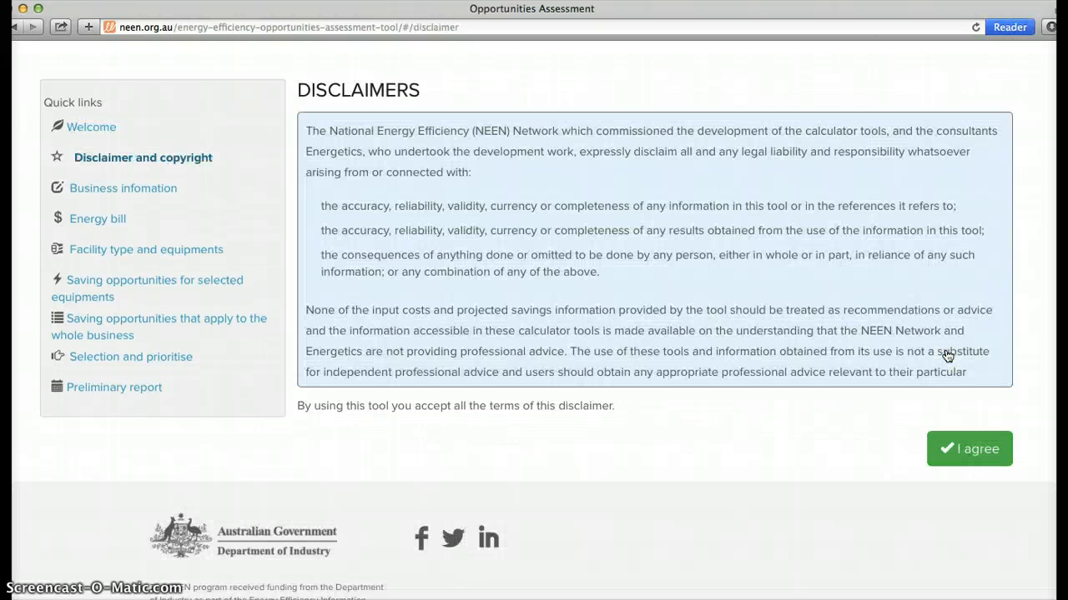
Step: Accept the disclaimer and proceed through the prefilled business information and energy bill pages to the facility type and equipment page
{"action": "scroll", "coordinate": [948, 356], "scroll_direction": "down", "scroll_amount": 10}
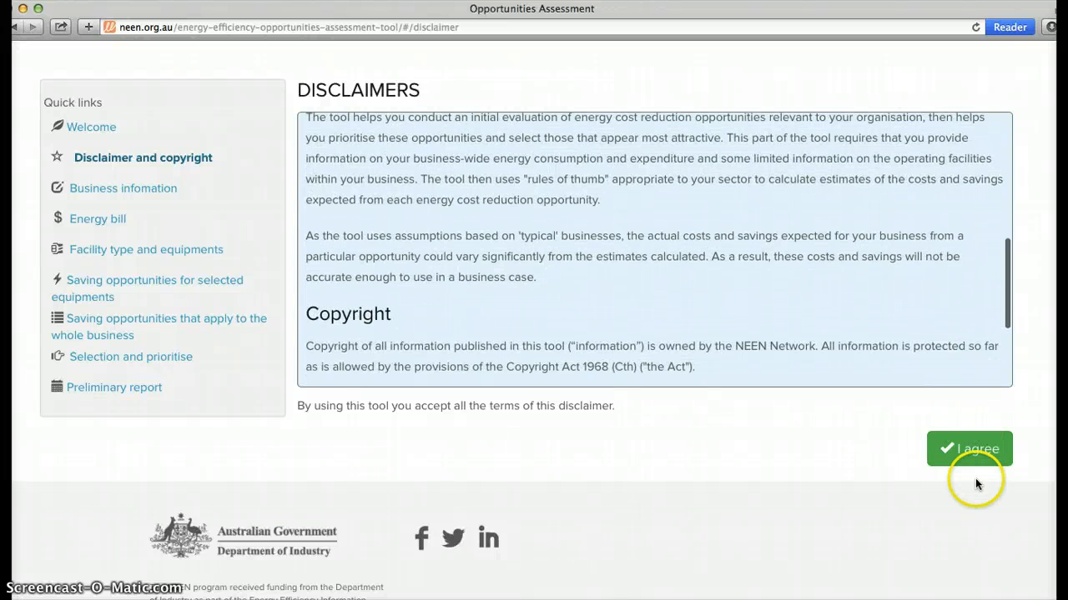
{"action": "left_click", "coordinate": [968, 455]}
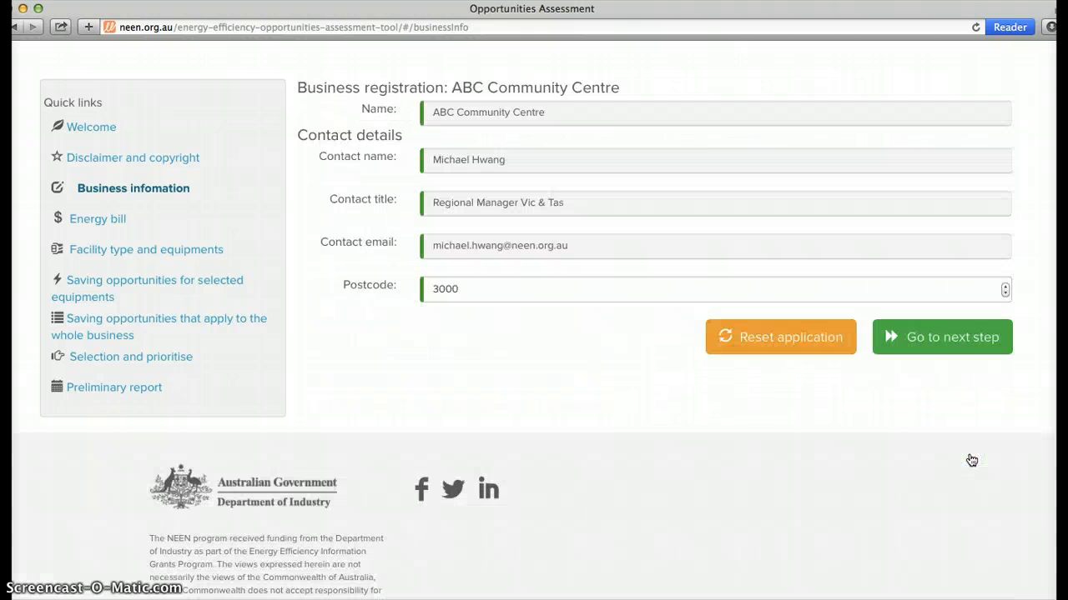
{"action": "scroll", "coordinate": [614, 382], "scroll_direction": "up", "scroll_amount": 1}
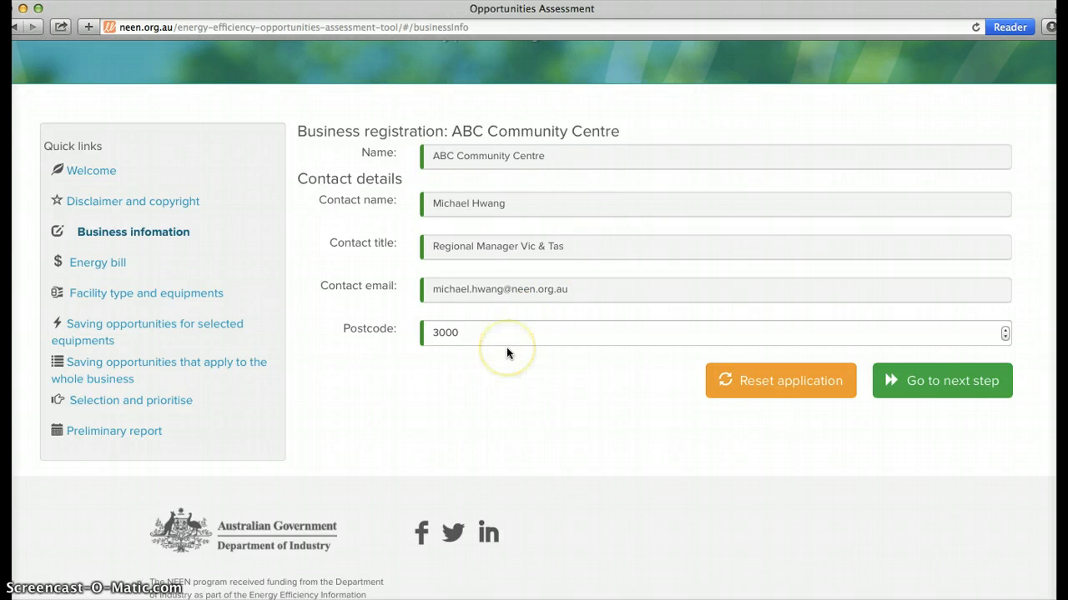
{"action": "left_click", "coordinate": [941, 382]}
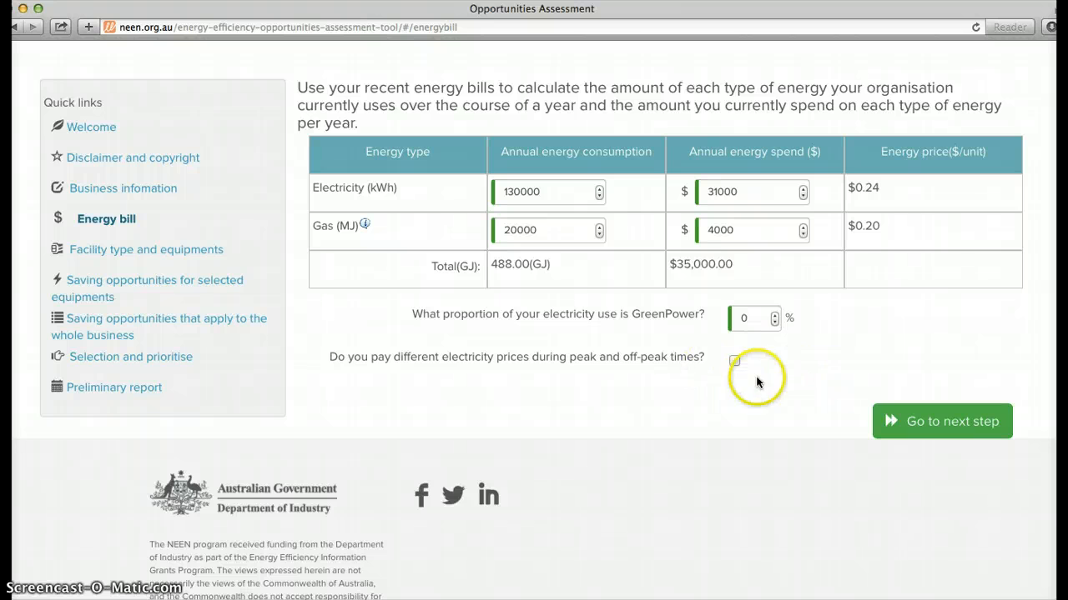
{"action": "left_click", "coordinate": [911, 419]}
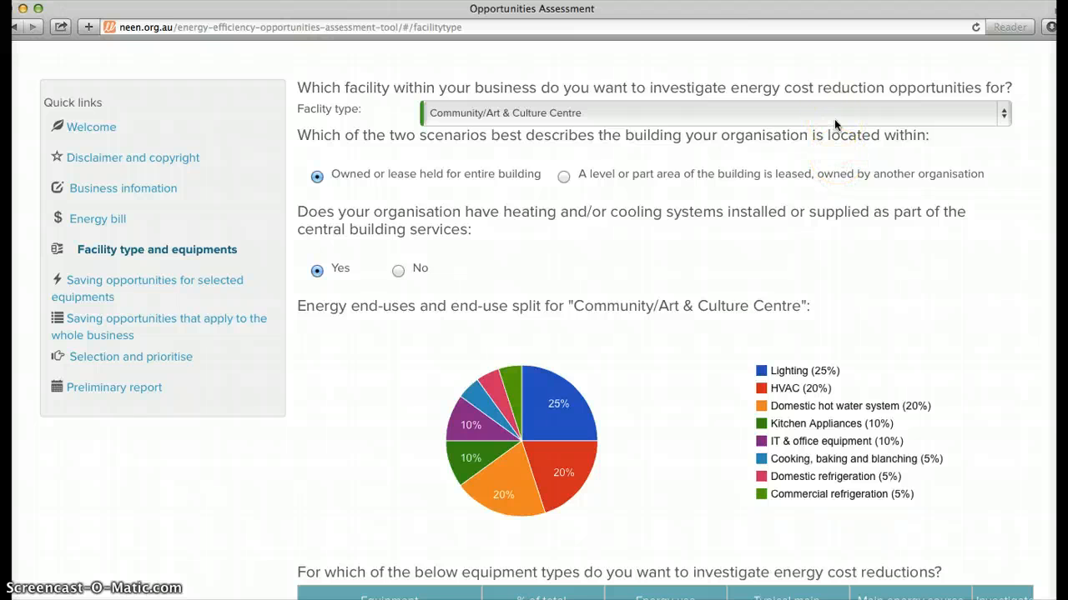
Step: Choose Community/Art & Culture Centre as the facility type
{"action": "scroll", "coordinate": [834, 119], "scroll_direction": "up", "scroll_amount": 5}
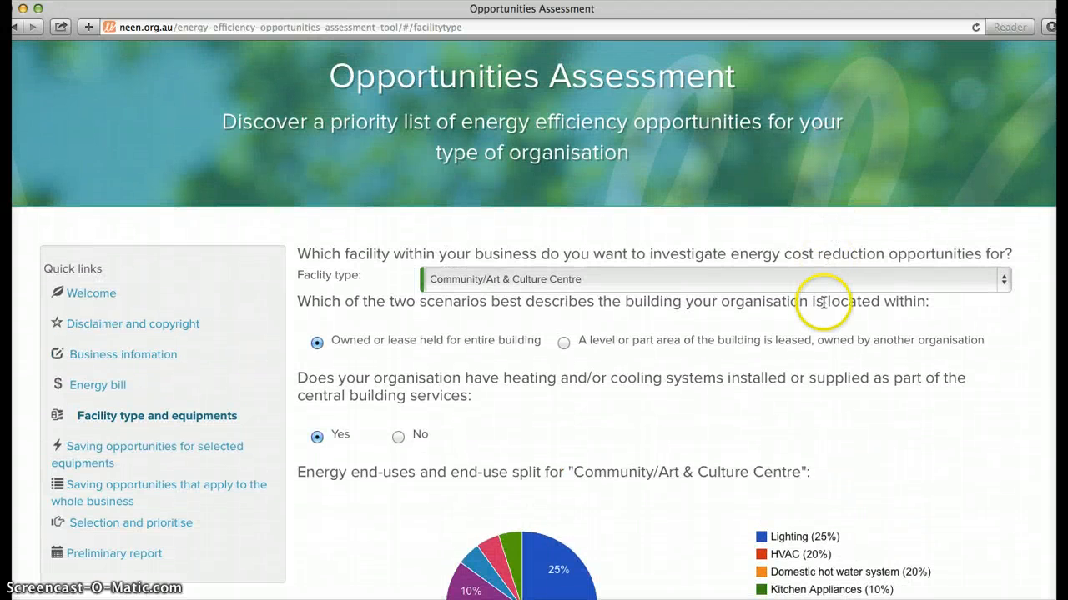
{"action": "left_click", "coordinate": [823, 279]}
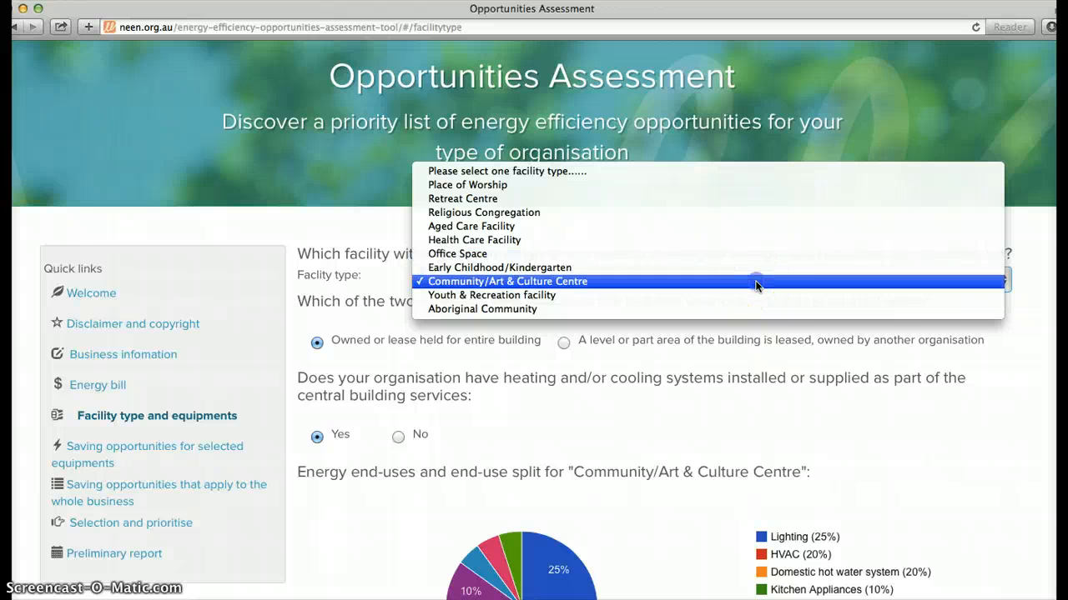
{"action": "left_click", "coordinate": [756, 286]}
Step: Exclude the domestic hot water system from the equipment to investigate, and include it again
{"action": "scroll", "coordinate": [761, 386], "scroll_direction": "down", "scroll_amount": 2}
{"action": "scroll", "coordinate": [761, 386], "scroll_direction": "down", "scroll_amount": 3}
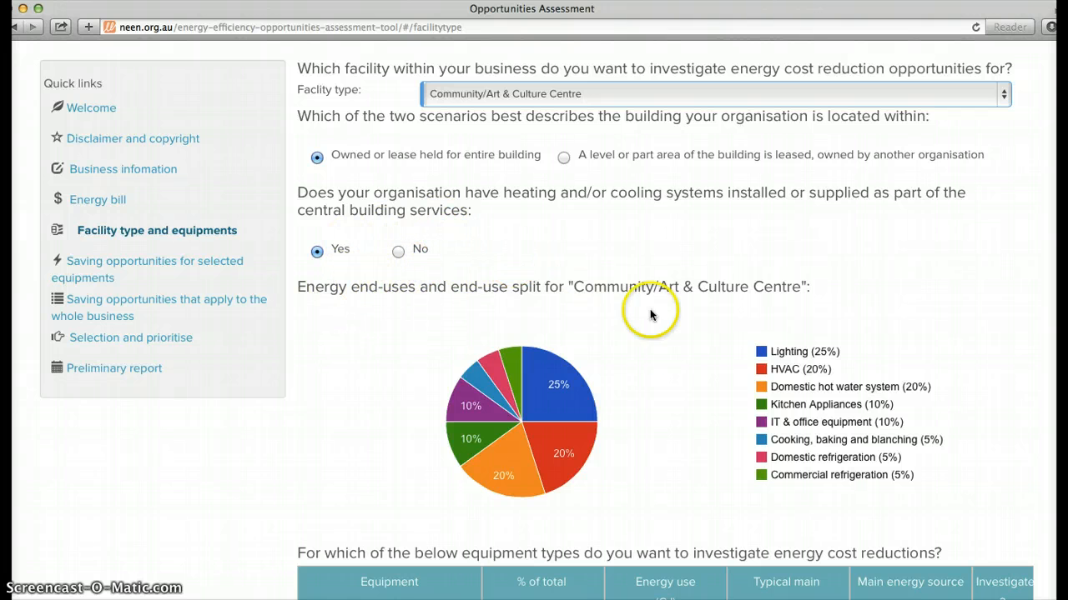
{"action": "scroll", "coordinate": [668, 399], "scroll_direction": "down", "scroll_amount": 3}
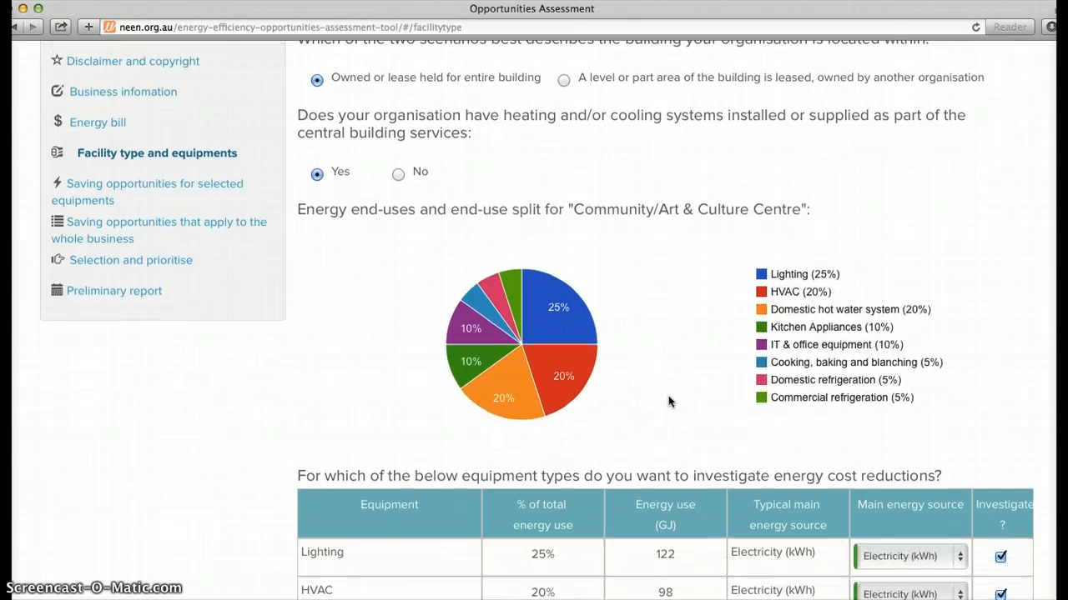
{"action": "scroll", "coordinate": [668, 401], "scroll_direction": "down", "scroll_amount": 4}
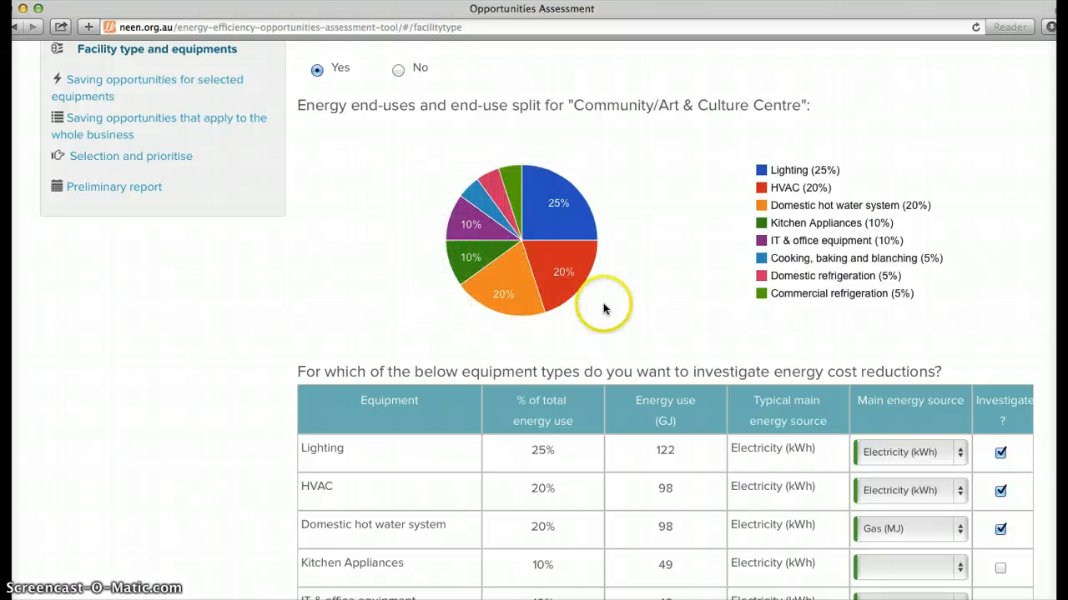
{"action": "scroll", "coordinate": [636, 294], "scroll_direction": "down", "scroll_amount": 5}
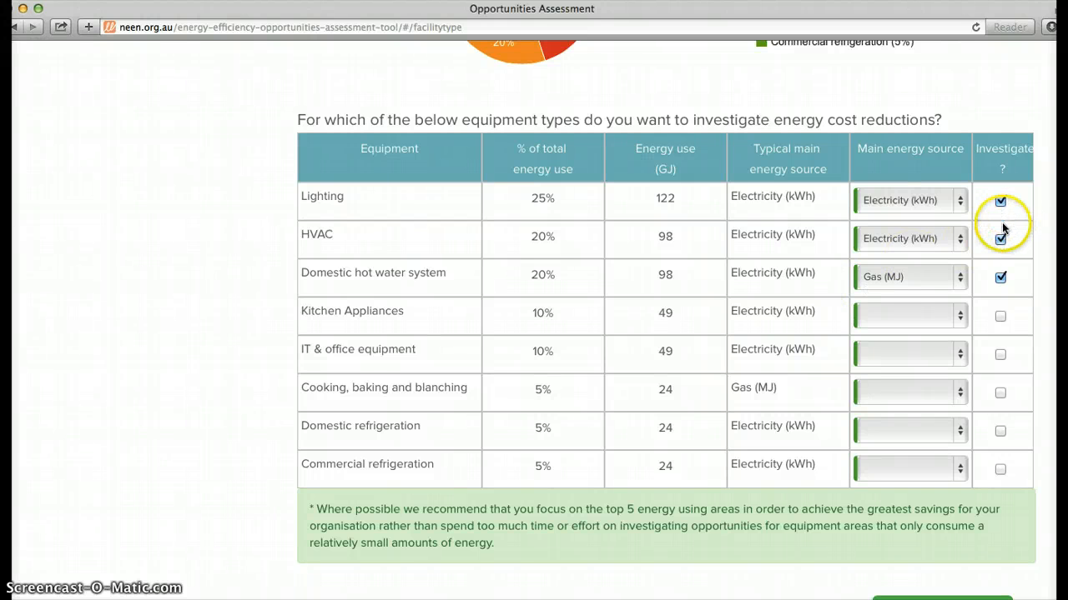
{"action": "left_click", "coordinate": [1001, 277]}
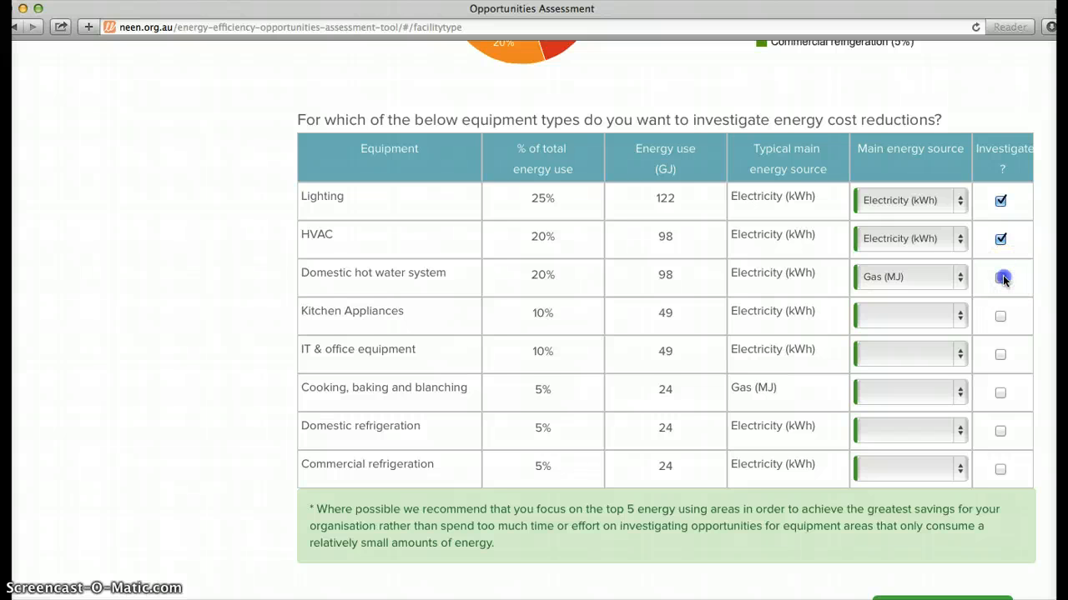
{"action": "left_click", "coordinate": [1000, 277]}
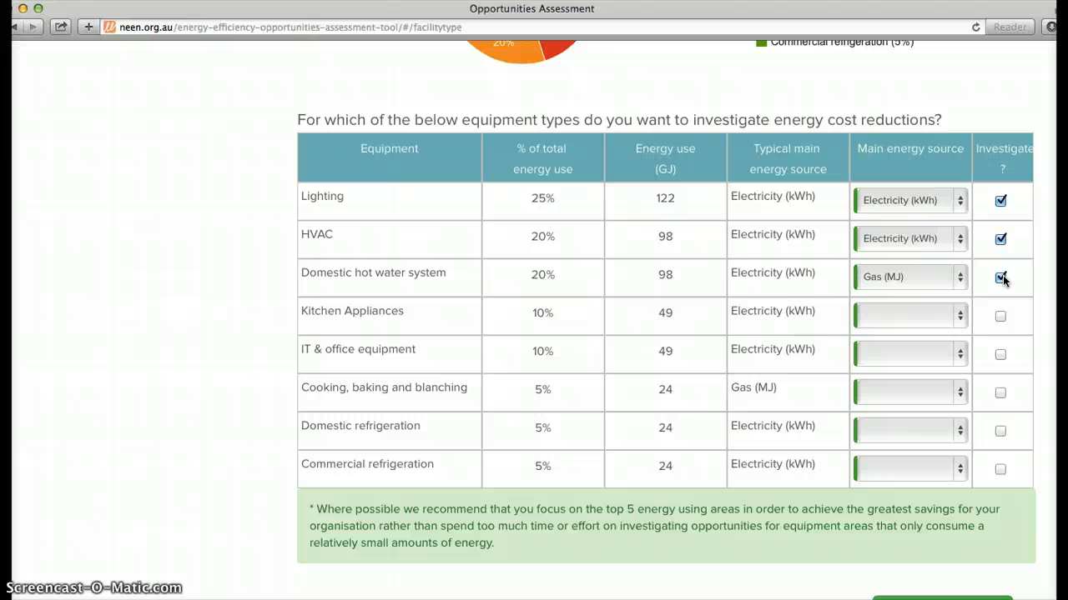
Step: Select Electricity (kWh) as the main energy source for Lighting and continue to the saving opportunities for selected equipment
{"action": "left_click", "coordinate": [960, 201]}
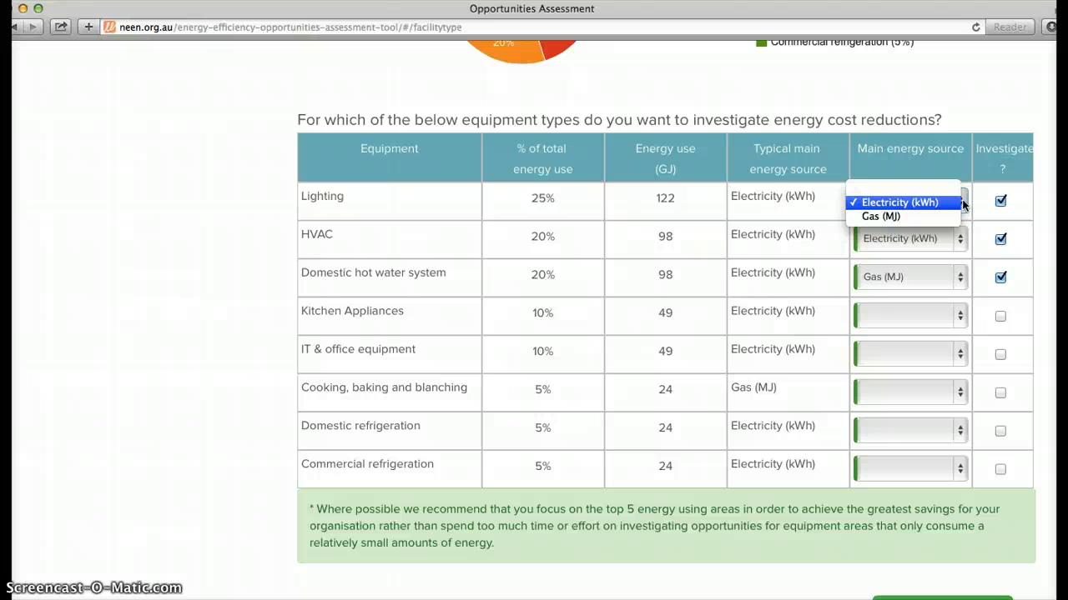
{"action": "left_click", "coordinate": [961, 202]}
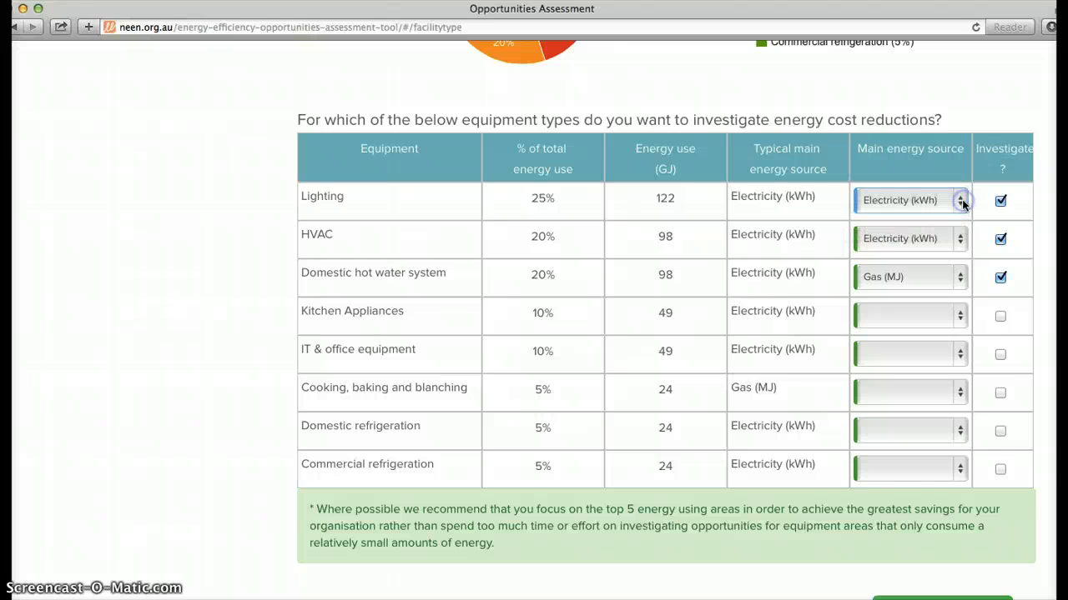
{"action": "scroll", "coordinate": [986, 470], "scroll_direction": "down", "scroll_amount": 3}
{"action": "left_click", "coordinate": [964, 443]}
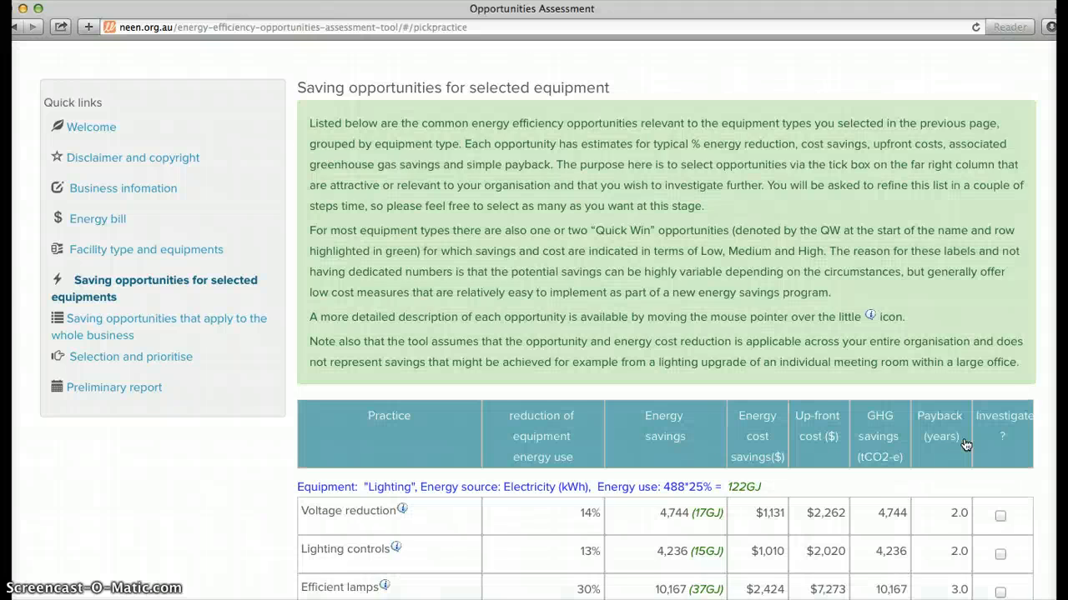
Step: Read the detailed description of the Voltage reduction opportunity in the lighting equipment group
{"action": "scroll", "coordinate": [965, 444], "scroll_direction": "down", "scroll_amount": 5}
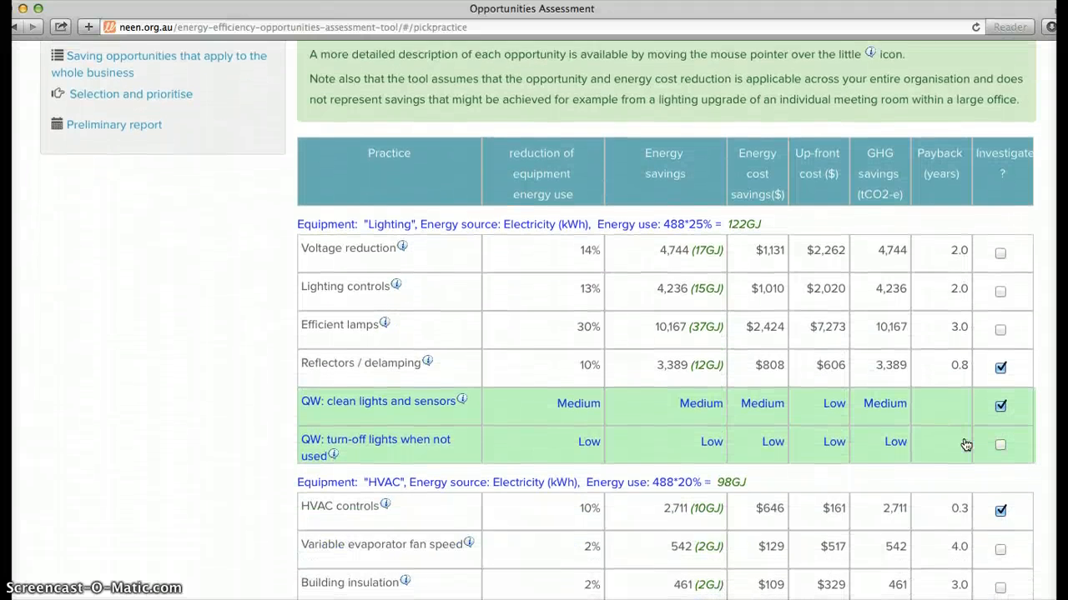
{"action": "scroll", "coordinate": [965, 445], "scroll_direction": "down", "scroll_amount": 1}
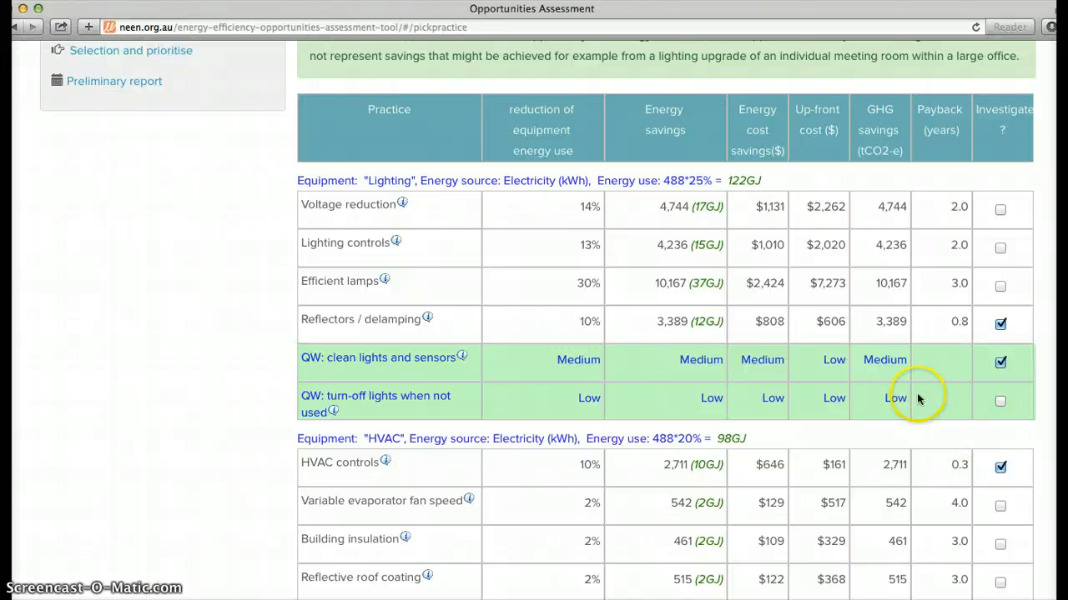
{"action": "mouse_move", "coordinate": [402, 204]}
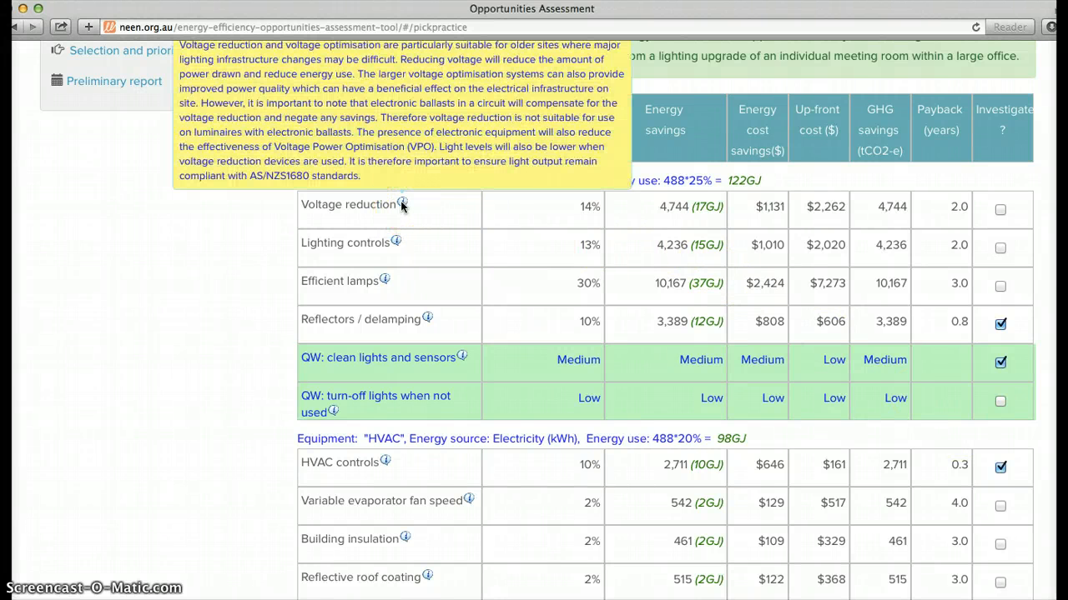
{"action": "scroll", "coordinate": [402, 206], "scroll_direction": "up", "scroll_amount": 1}
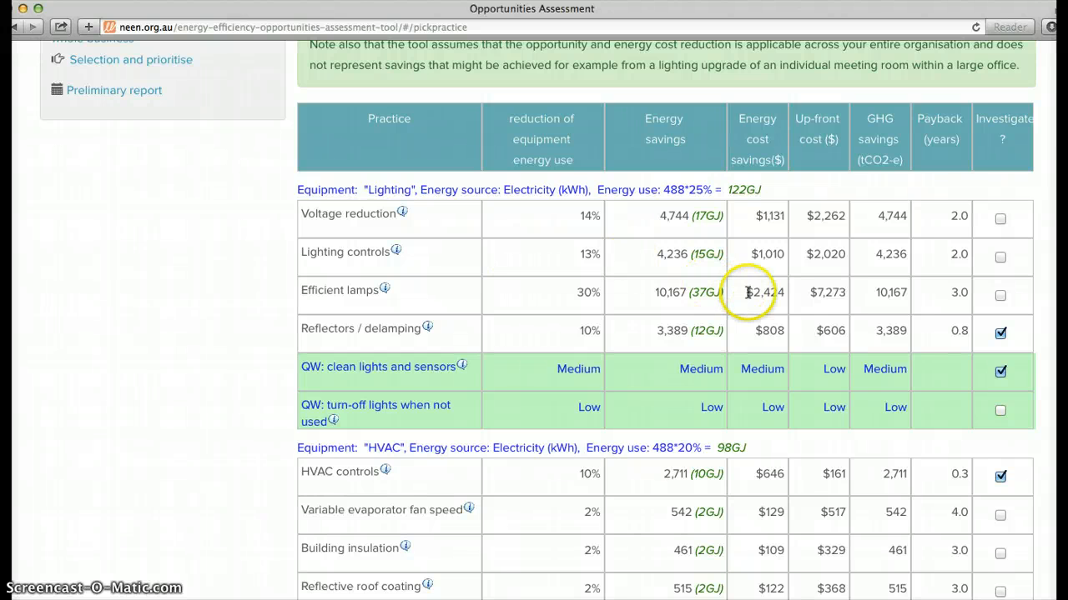
Step: Keep Reflectors / delamping chosen for investigation and continue to the saving opportunities that apply to the whole business
{"action": "left_click", "coordinate": [1000, 334]}
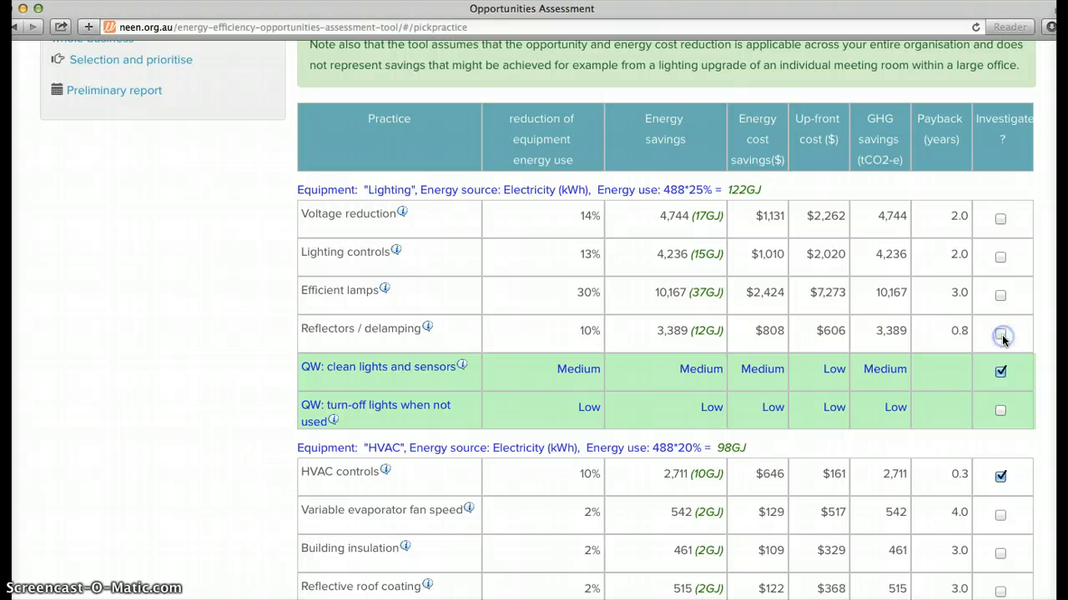
{"action": "left_click", "coordinate": [1000, 334]}
{"action": "scroll", "coordinate": [1001, 417], "scroll_direction": "down", "scroll_amount": 3}
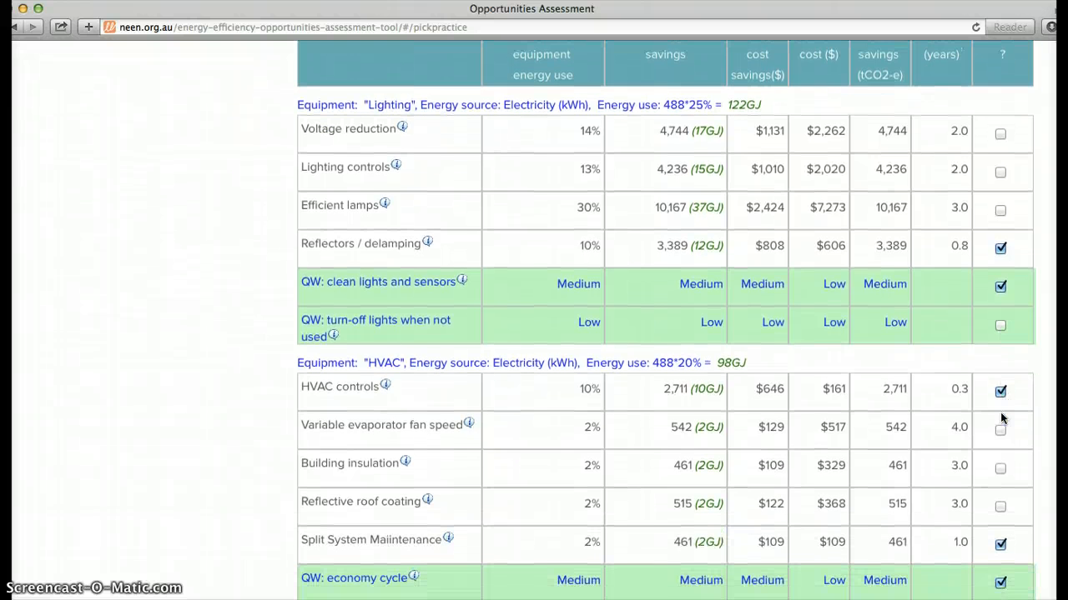
{"action": "scroll", "coordinate": [1001, 417], "scroll_direction": "down", "scroll_amount": 10}
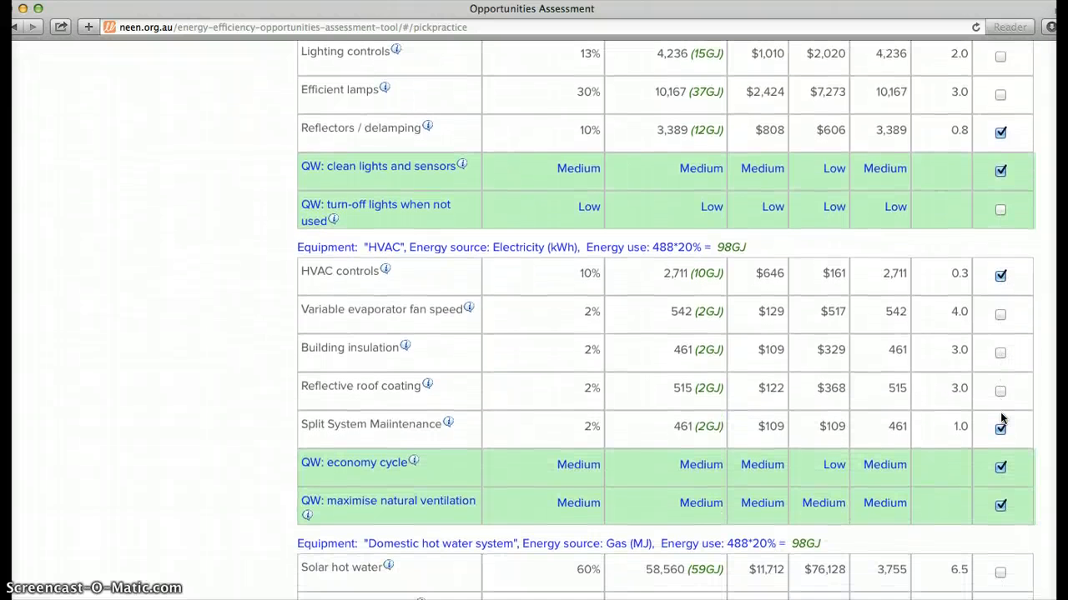
{"action": "scroll", "coordinate": [1000, 417], "scroll_direction": "down", "scroll_amount": 3}
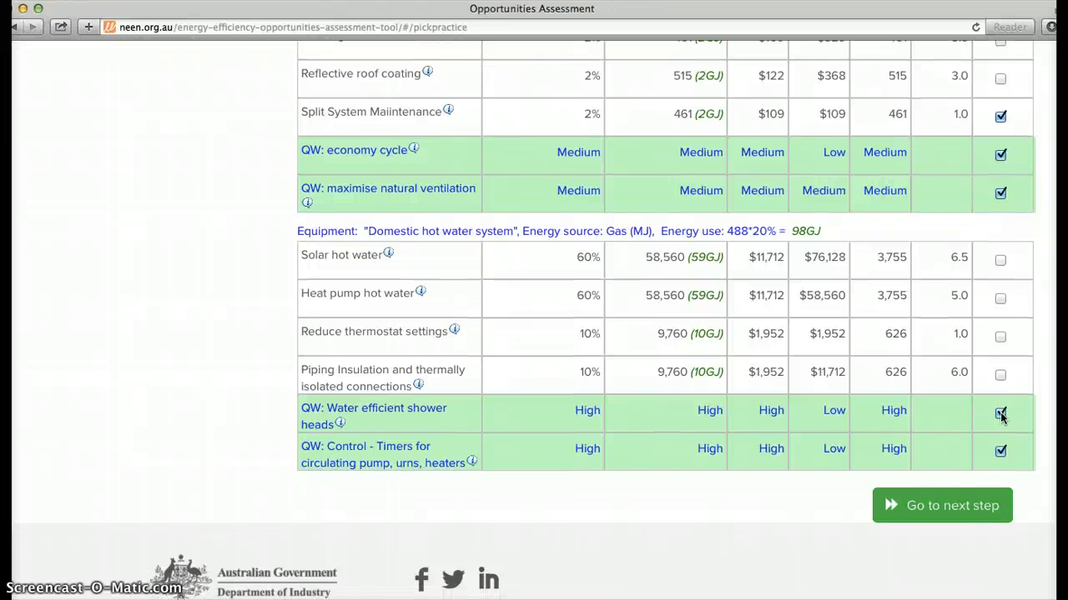
{"action": "left_click", "coordinate": [959, 505]}
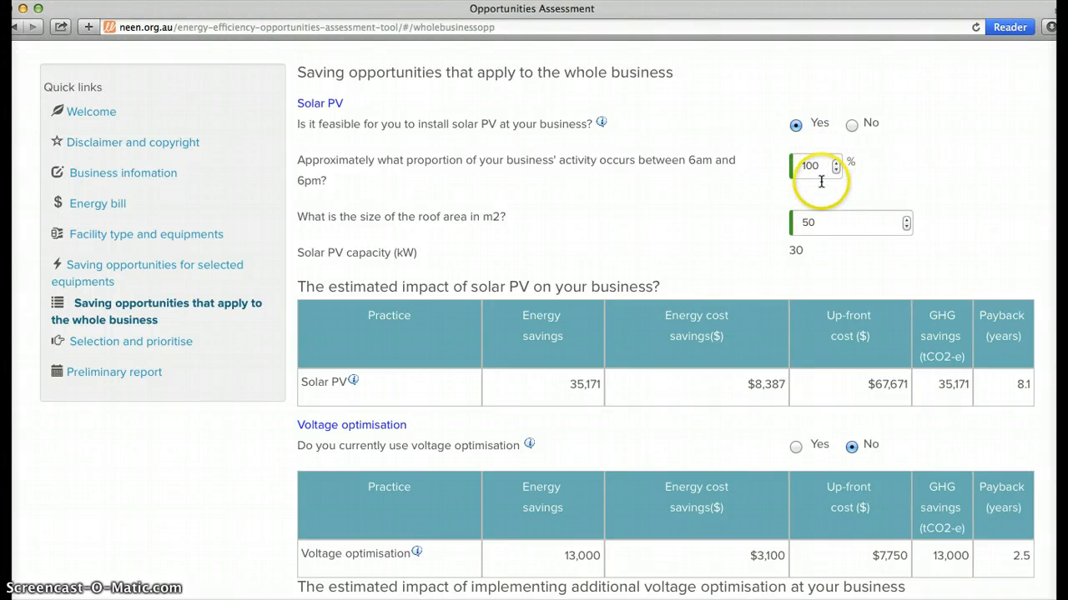
Step: Look over the solar PV and voltage optimisation estimates and continue to selecting and prioritising the opportunities
{"action": "scroll", "coordinate": [872, 327], "scroll_direction": "down", "scroll_amount": 3}
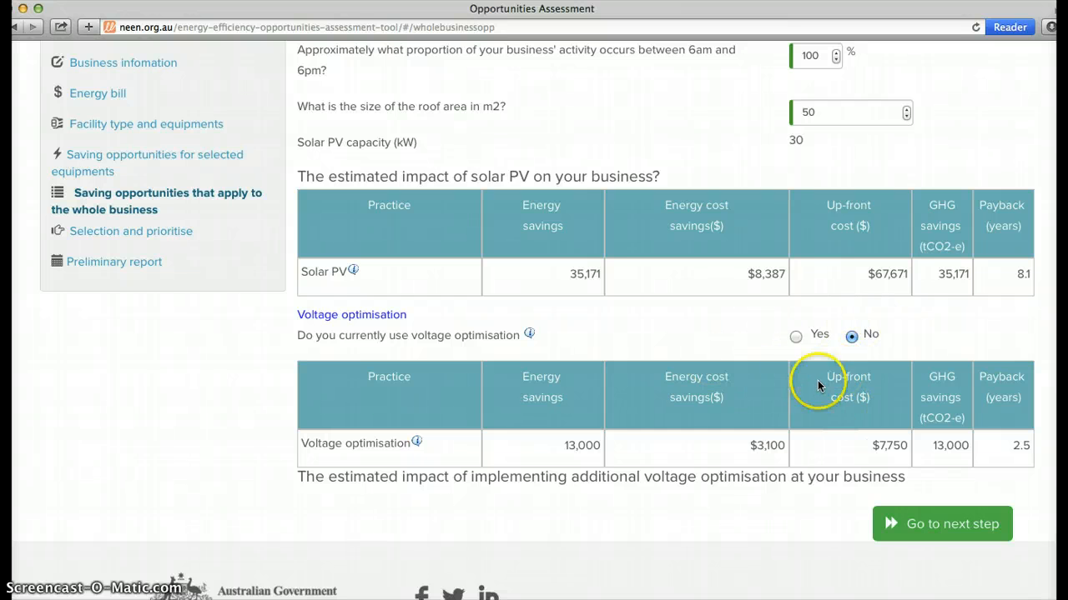
{"action": "left_click", "coordinate": [918, 527]}
Step: Examine the energy cost savings and up-front cost thresholds and the chart comparing the opportunities' cost reduction and effort
{"action": "scroll", "coordinate": [920, 533], "scroll_direction": "down", "scroll_amount": 3}
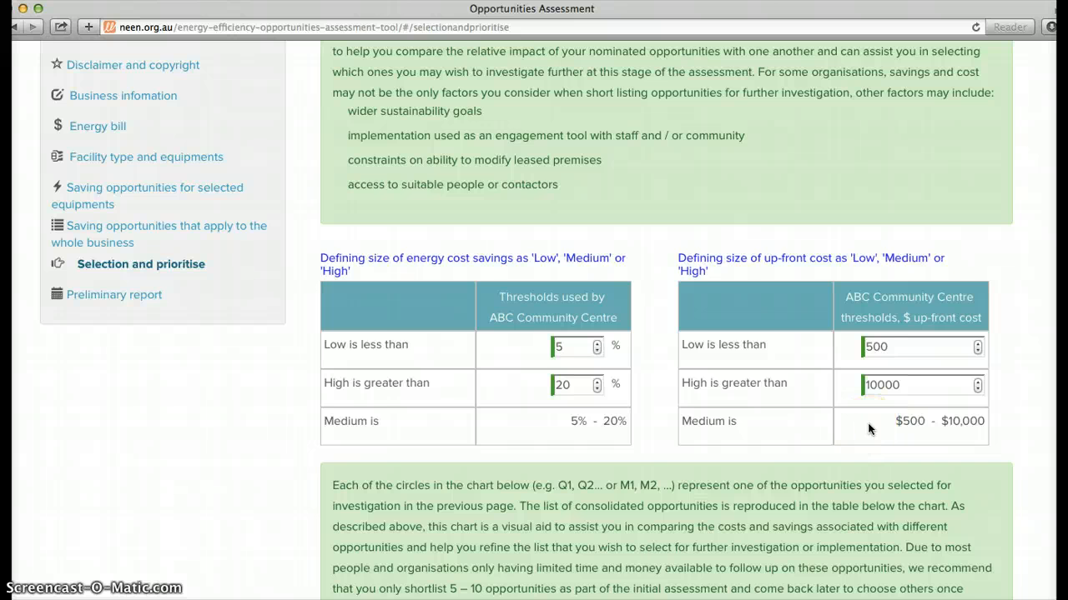
{"action": "scroll", "coordinate": [868, 428], "scroll_direction": "down", "scroll_amount": 5}
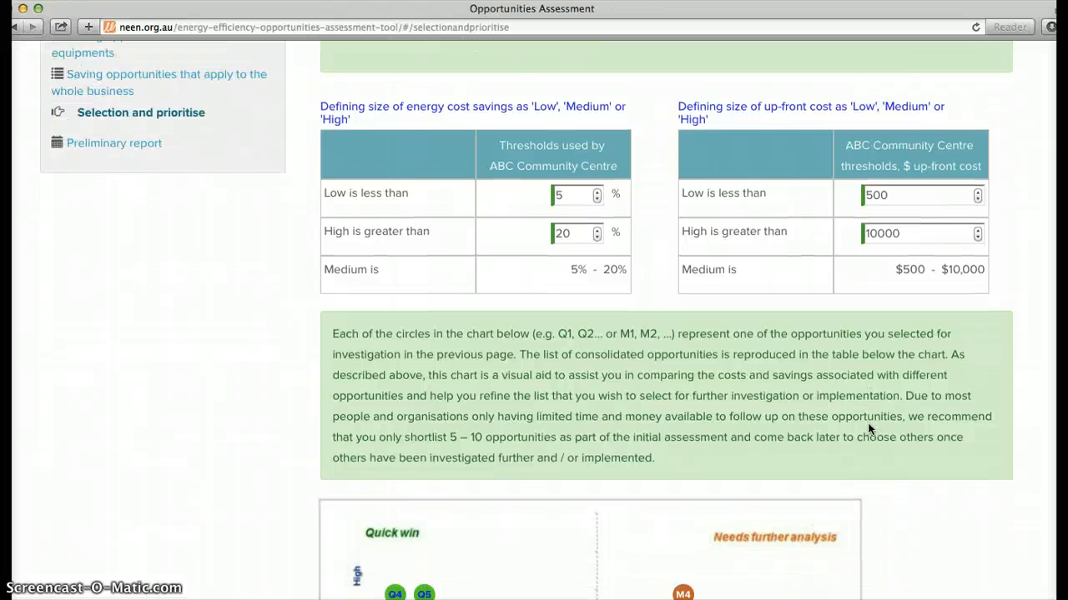
{"action": "scroll", "coordinate": [868, 428], "scroll_direction": "down", "scroll_amount": 1}
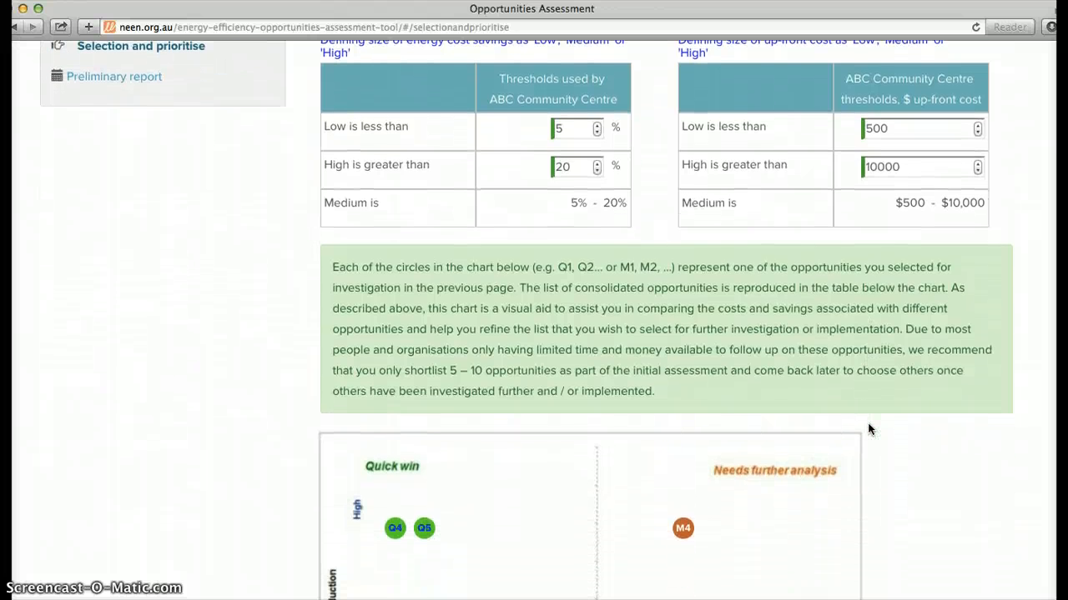
{"action": "scroll", "coordinate": [868, 429], "scroll_direction": "down", "scroll_amount": 2}
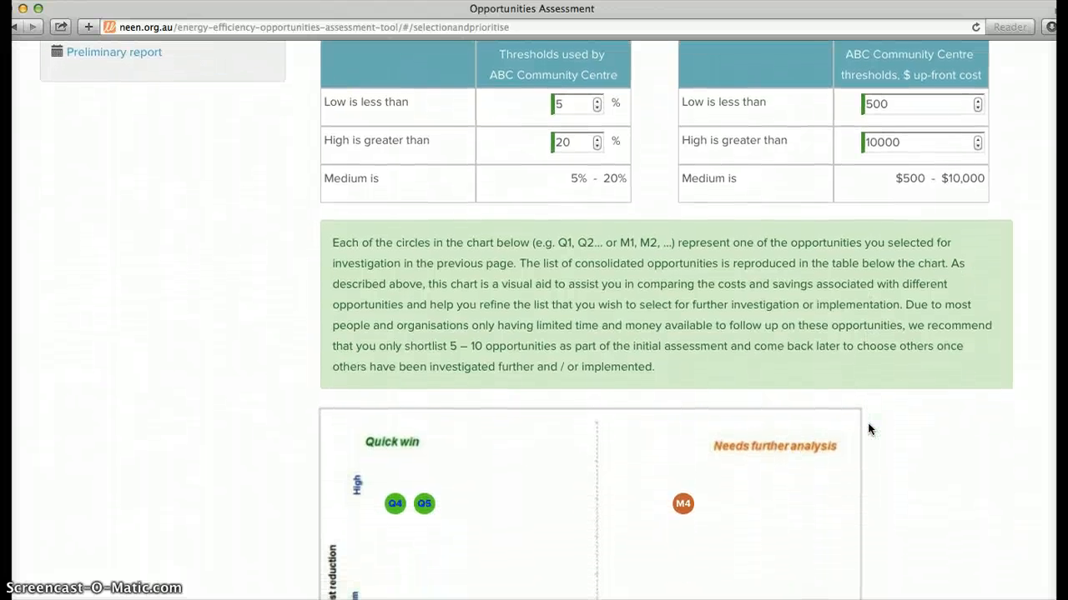
{"action": "scroll", "coordinate": [868, 429], "scroll_direction": "down", "scroll_amount": 5}
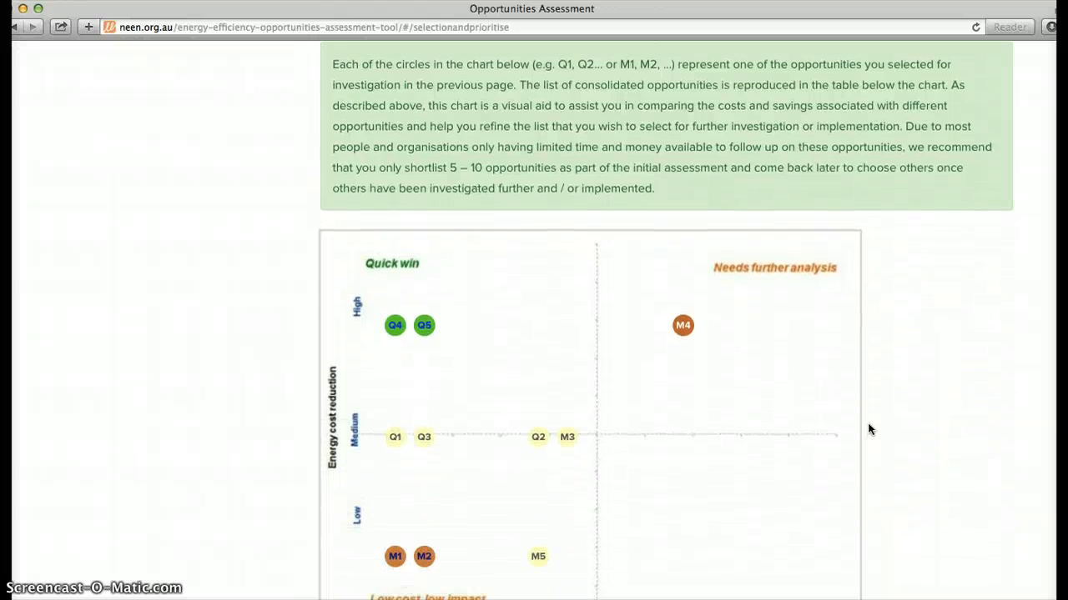
{"action": "scroll", "coordinate": [869, 429], "scroll_direction": "down", "scroll_amount": 4}
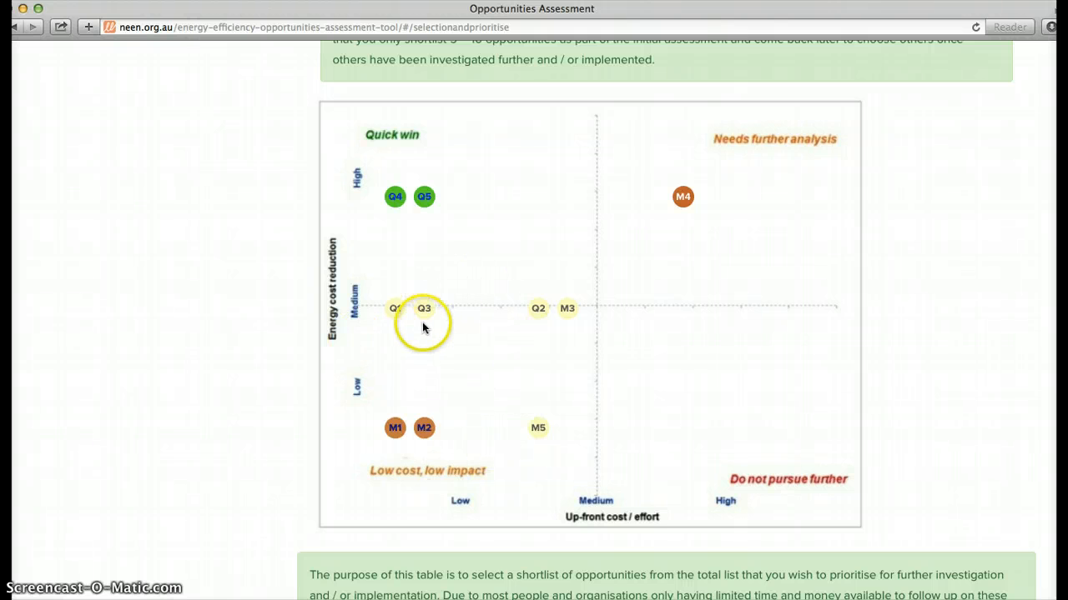
{"action": "scroll", "coordinate": [423, 324], "scroll_direction": "down", "scroll_amount": 10}
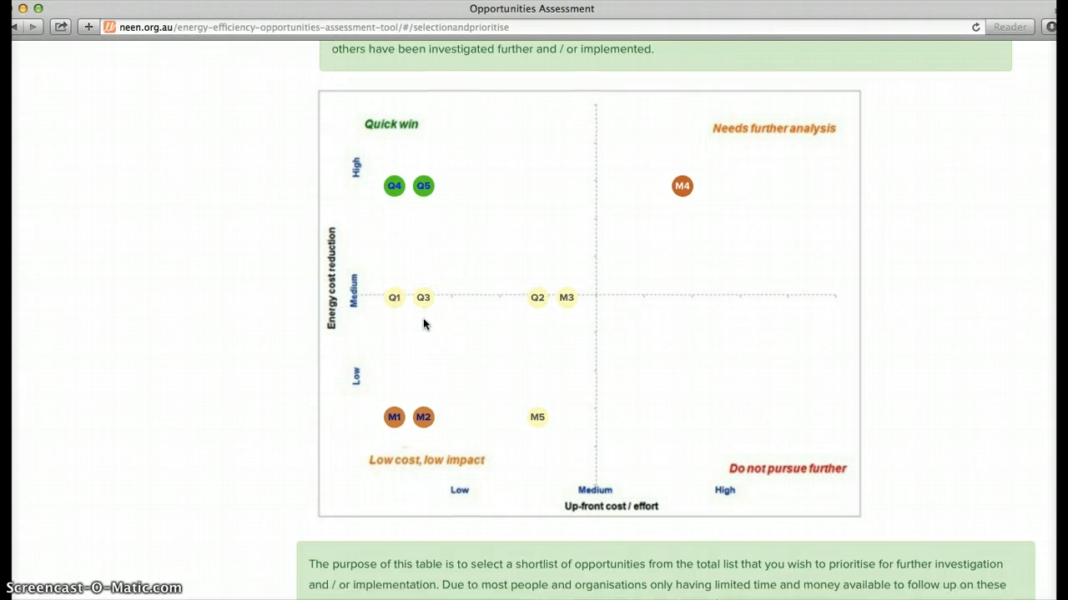
Step: Keep the HVAC economy cycle measure, drop maximise natural ventilation from the measures to pursue further, and continue to the preliminary report
{"action": "scroll", "coordinate": [422, 321], "scroll_direction": "down", "scroll_amount": 6}
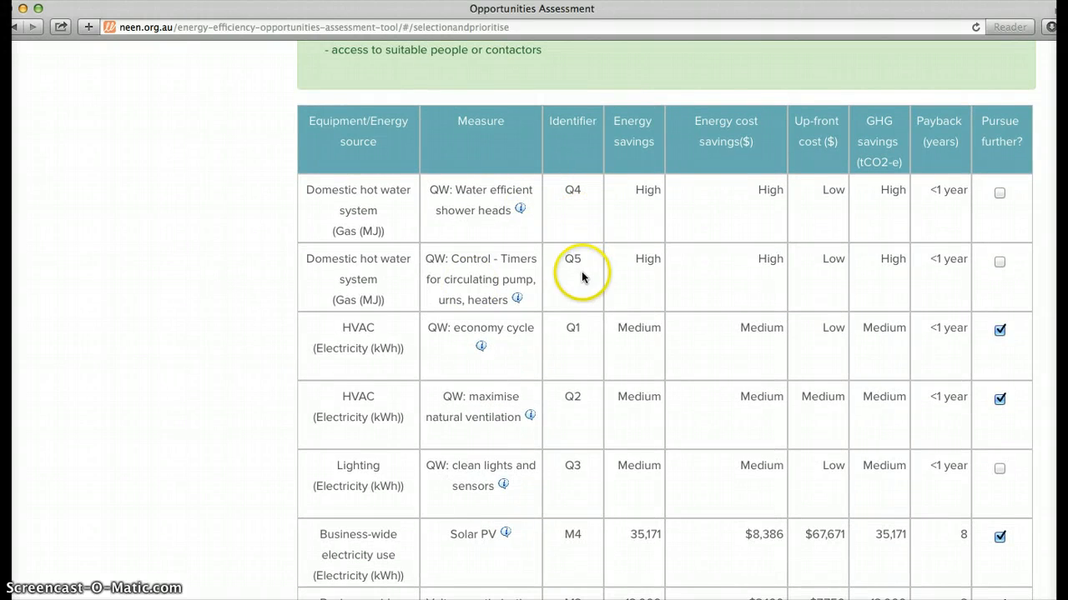
{"action": "scroll", "coordinate": [581, 376], "scroll_direction": "down", "scroll_amount": 2}
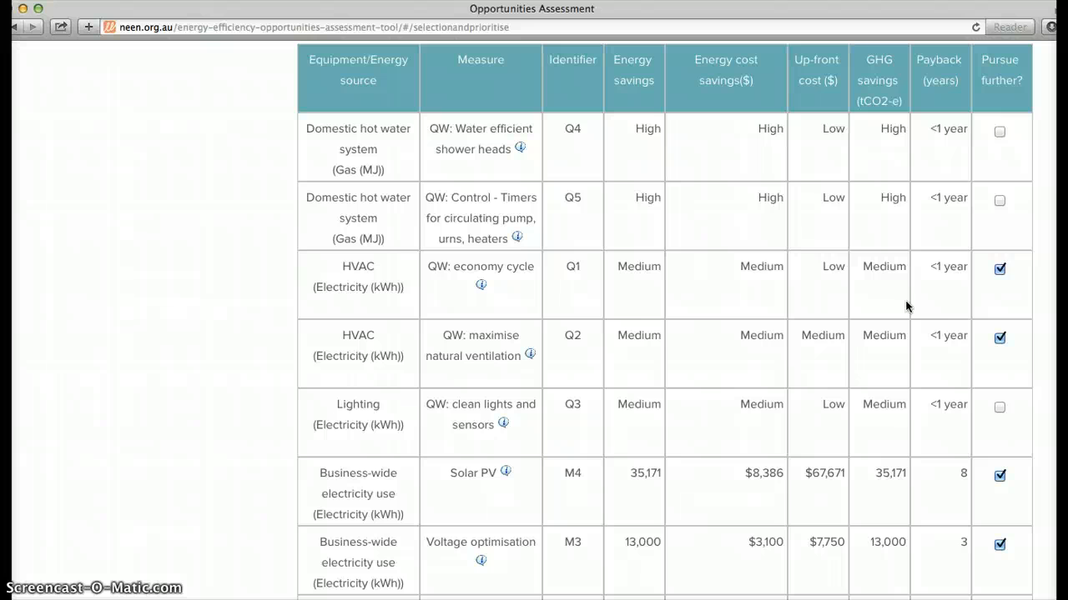
{"action": "left_click", "coordinate": [1000, 271]}
{"action": "left_click", "coordinate": [1000, 272]}
{"action": "left_click", "coordinate": [999, 338]}
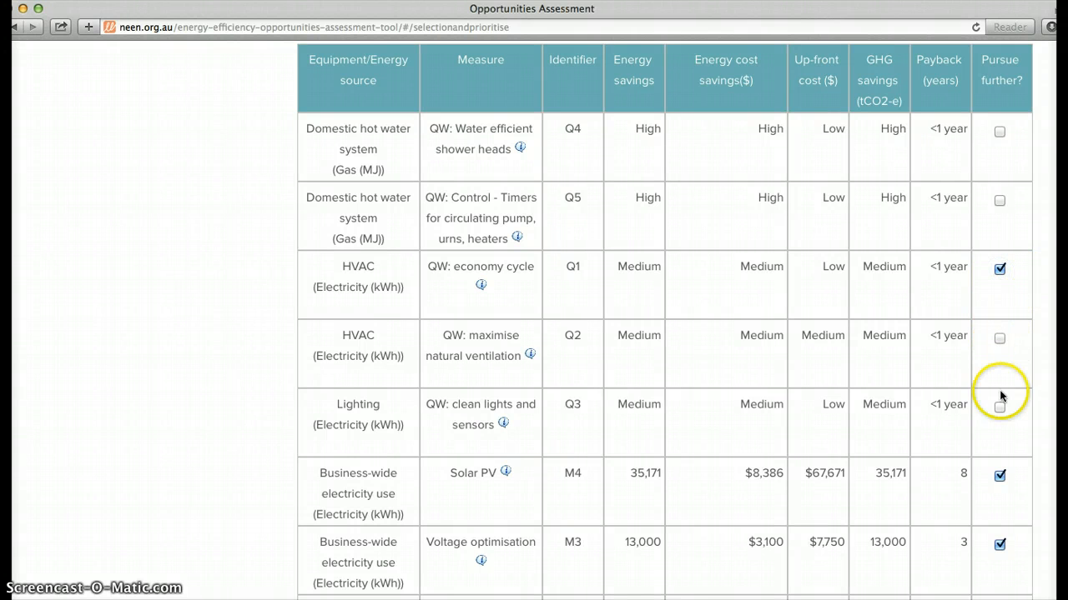
{"action": "scroll", "coordinate": [1000, 400], "scroll_direction": "down", "scroll_amount": 10}
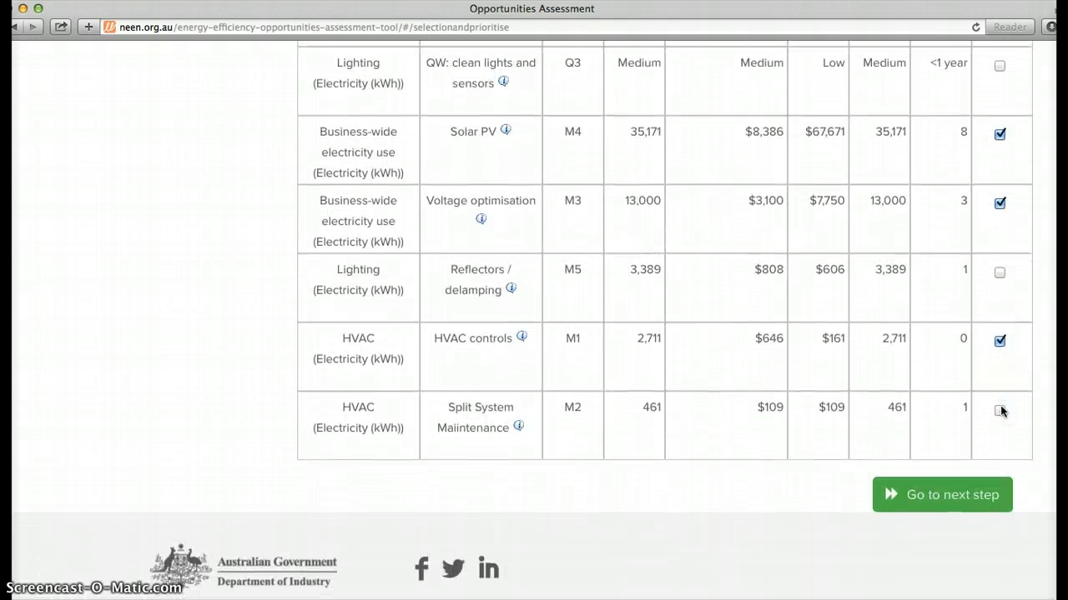
{"action": "left_click", "coordinate": [948, 492]}
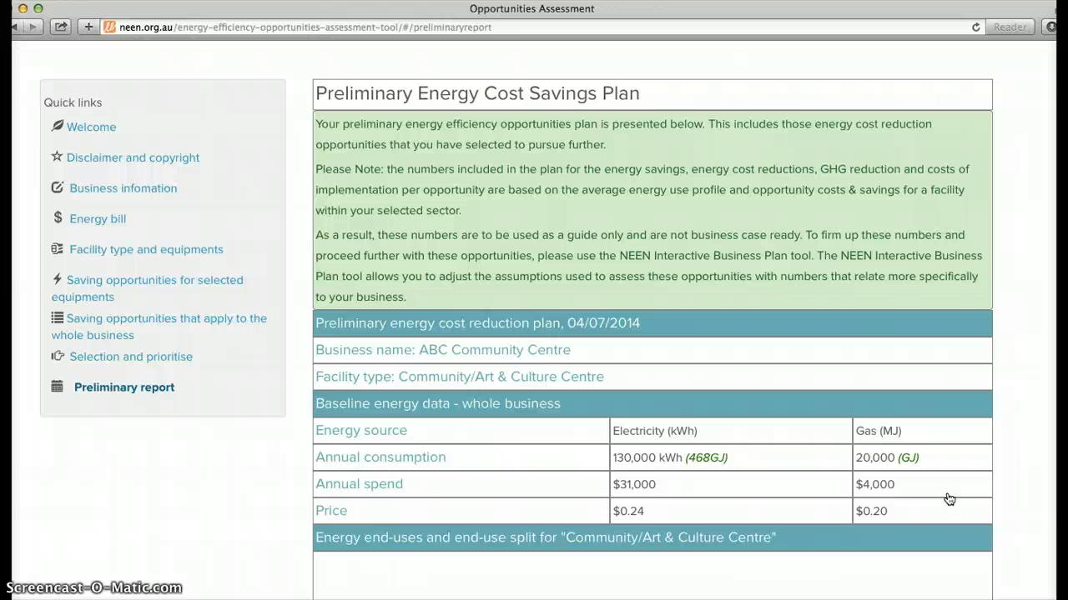
Step: Review the preliminary energy cost savings plan, from the baseline data and end-use split to the shortlisted measures and implementation planning table
{"action": "scroll", "coordinate": [949, 499], "scroll_direction": "down", "scroll_amount": 3}
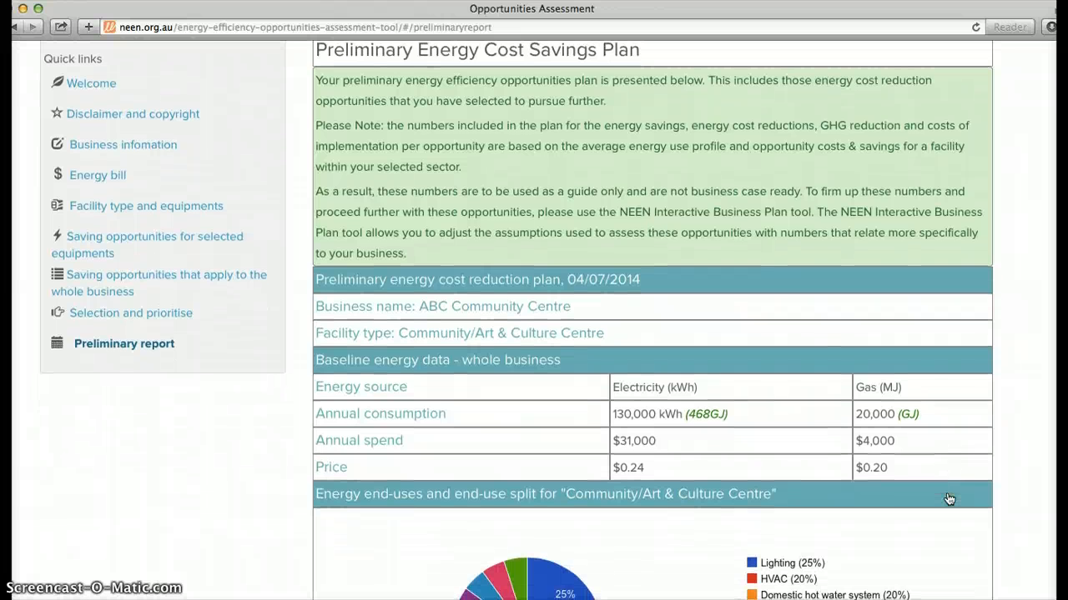
{"action": "scroll", "coordinate": [949, 499], "scroll_direction": "down", "scroll_amount": 2}
{"action": "scroll", "coordinate": [950, 498], "scroll_direction": "down", "scroll_amount": 4}
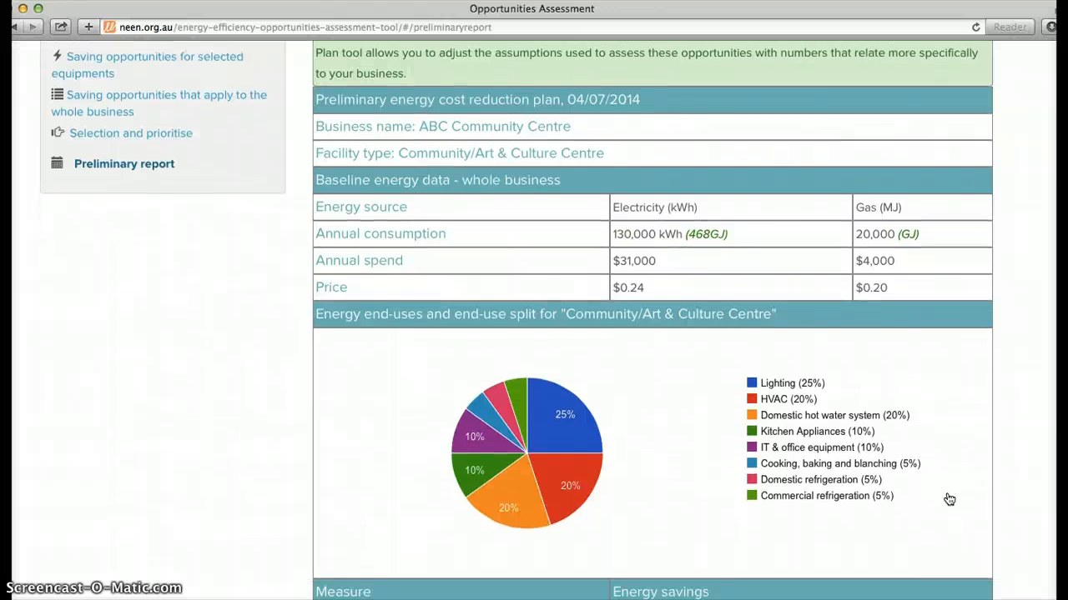
{"action": "scroll", "coordinate": [949, 499], "scroll_direction": "down", "scroll_amount": 5}
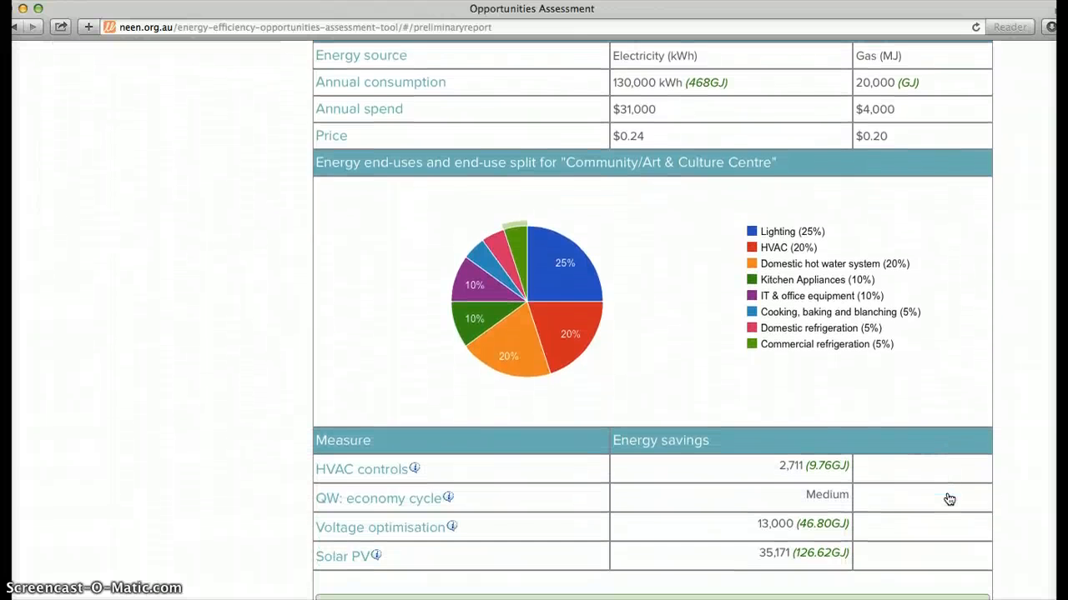
{"action": "scroll", "coordinate": [949, 498], "scroll_direction": "down", "scroll_amount": 9}
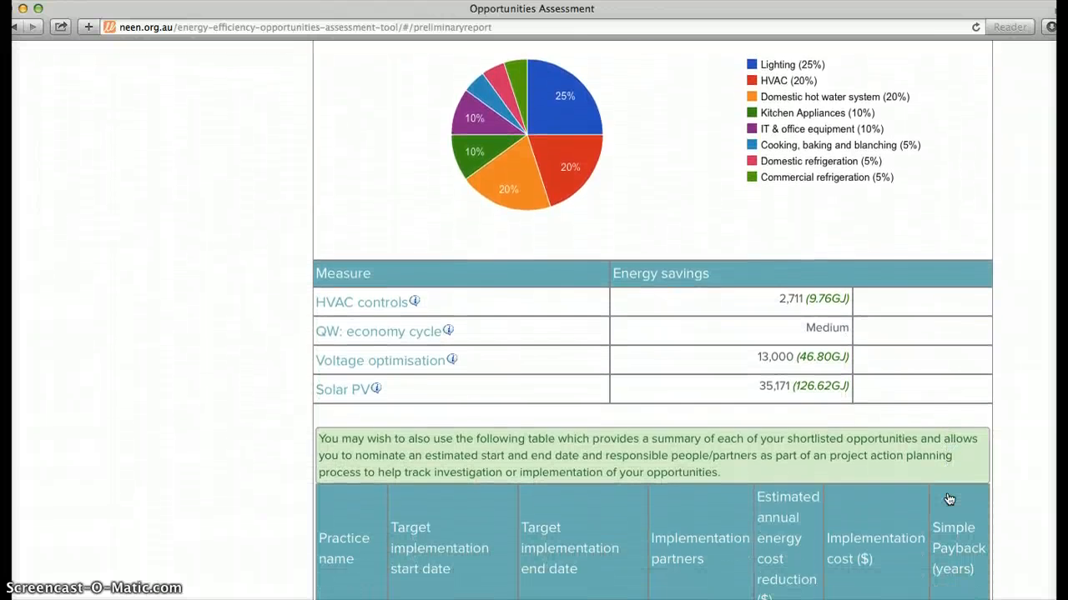
{"action": "scroll", "coordinate": [949, 498], "scroll_direction": "down", "scroll_amount": 2}
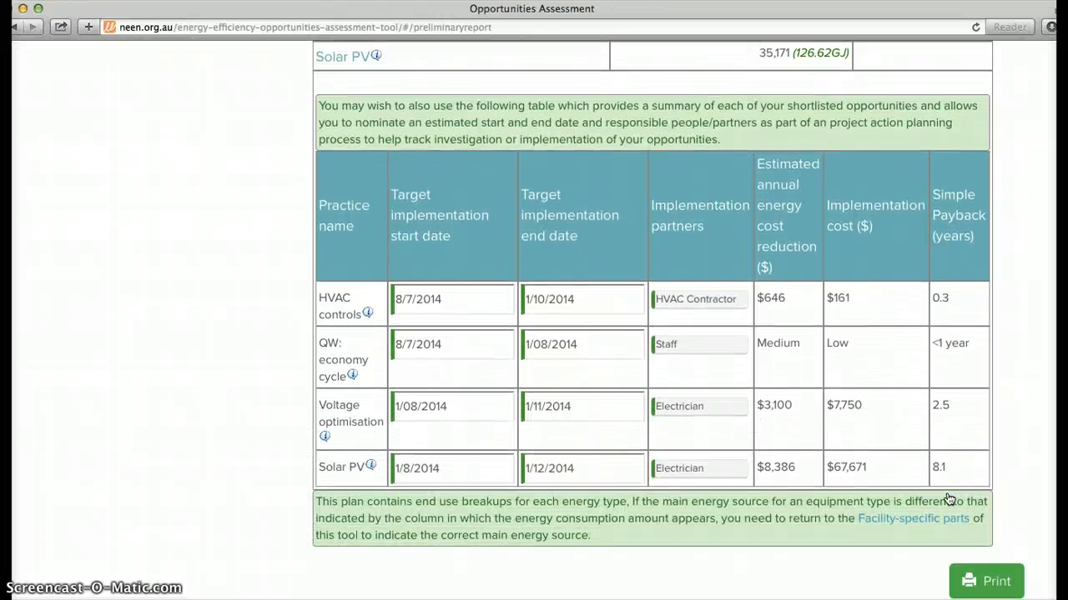